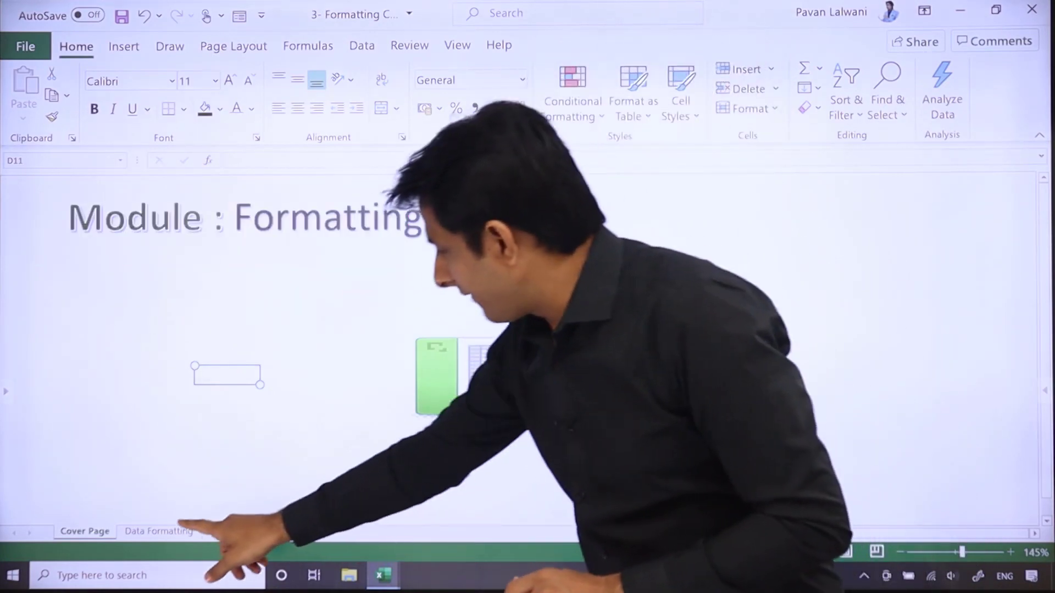
# Step: Move from the Cover Page sheet to the Data Formatting sheet with Ctrl+PageDown
pyautogui.hotkey('ctrl', 'pagedown')
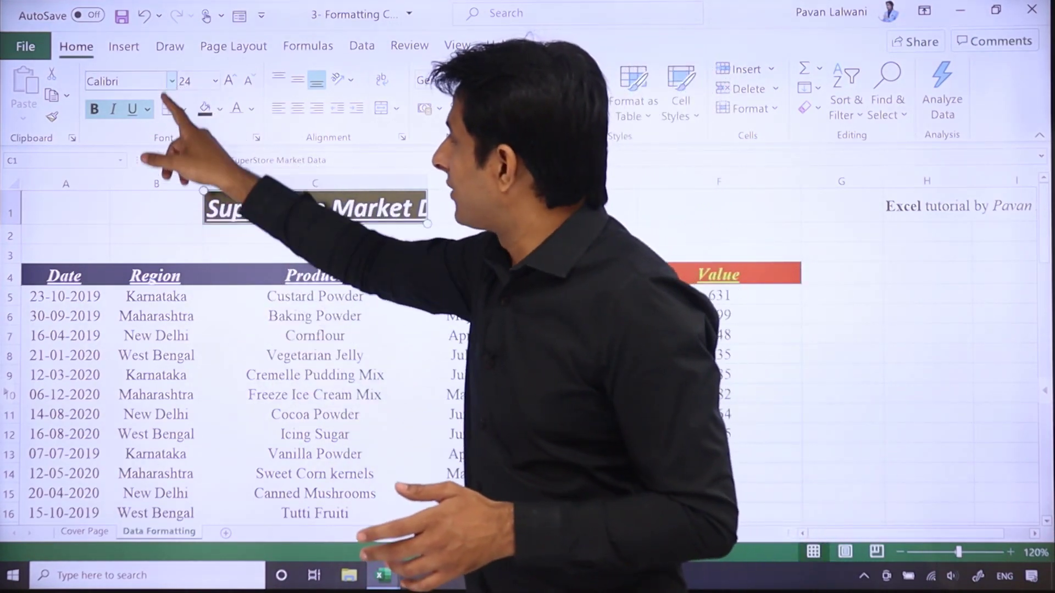
pyautogui.click(172, 81)
pyautogui.scroll(-1, 215, 314)
pyautogui.scroll(-1, 214, 313)
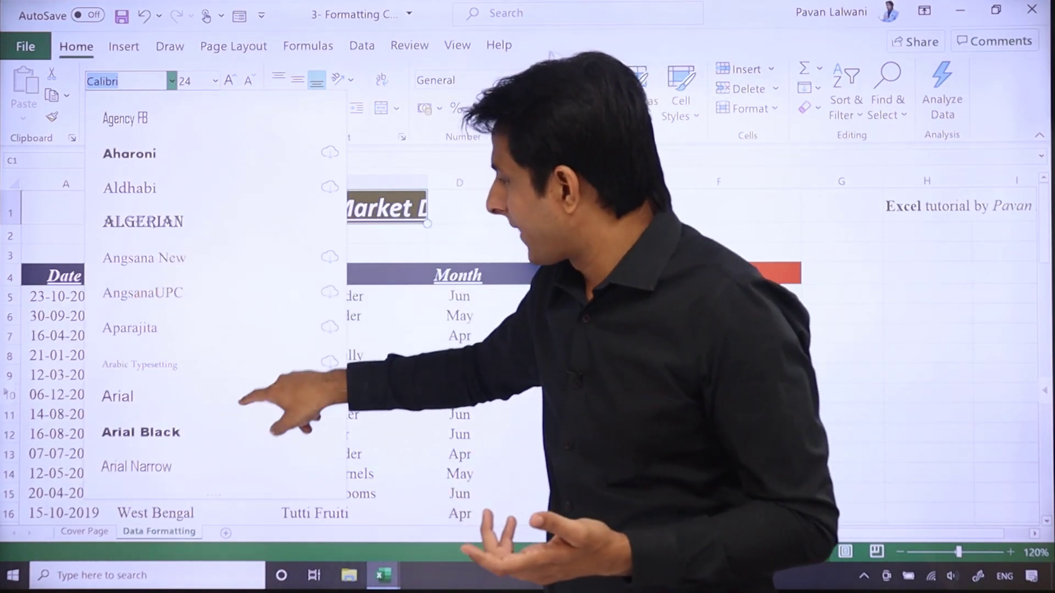
pyautogui.scroll(-1, 214, 305)
pyautogui.scroll(-2, 214, 306)
pyautogui.scroll(-1, 215, 305)
pyautogui.scroll(-1, 215, 305)
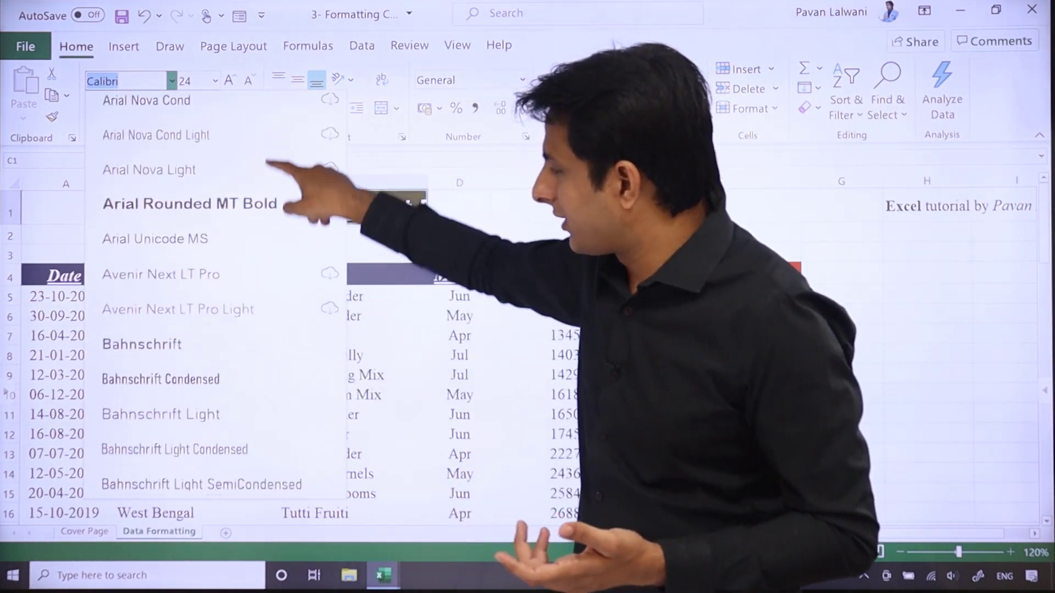
pyautogui.scroll(-1, 214, 305)
pyautogui.scroll(-1, 215, 305)
pyautogui.scroll(-2, 215, 305)
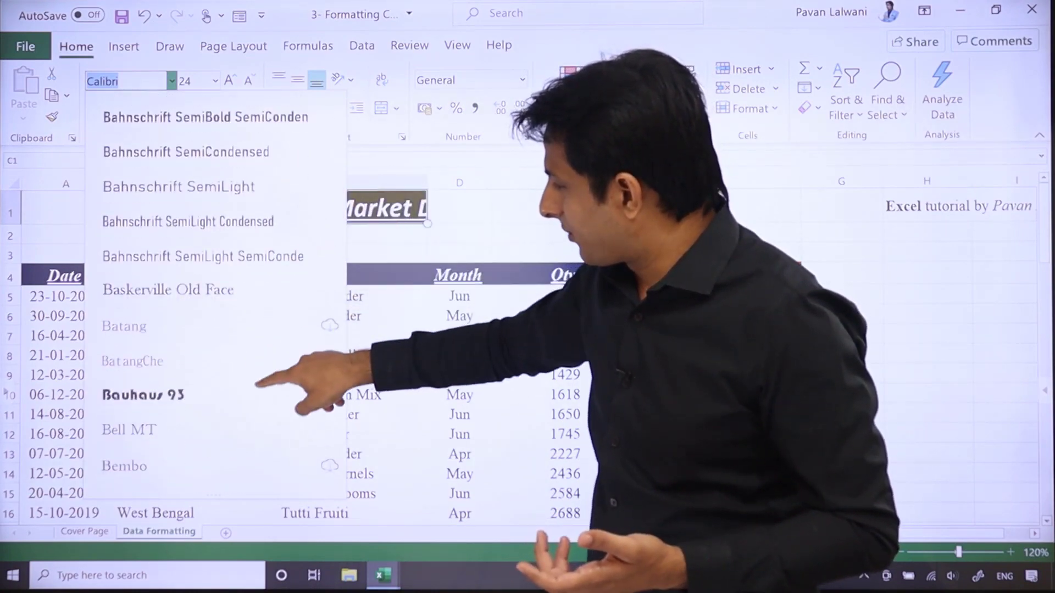
pyautogui.scroll(-1, 215, 305)
pyautogui.scroll(-2, 214, 306)
pyautogui.scroll(-1, 214, 305)
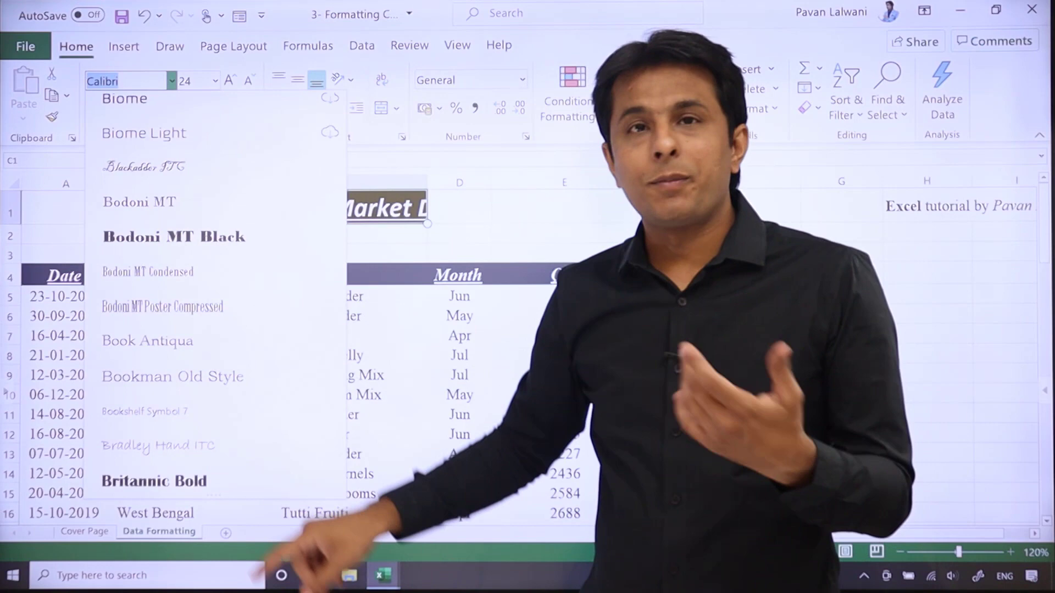
pyautogui.scroll(-2, 214, 305)
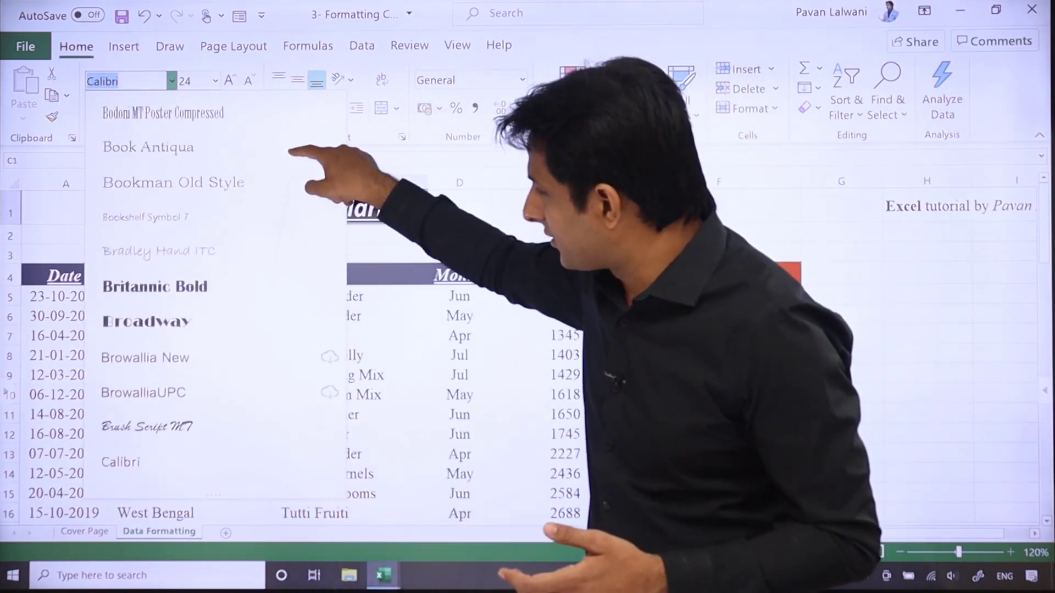
pyautogui.scroll(-1, 215, 305)
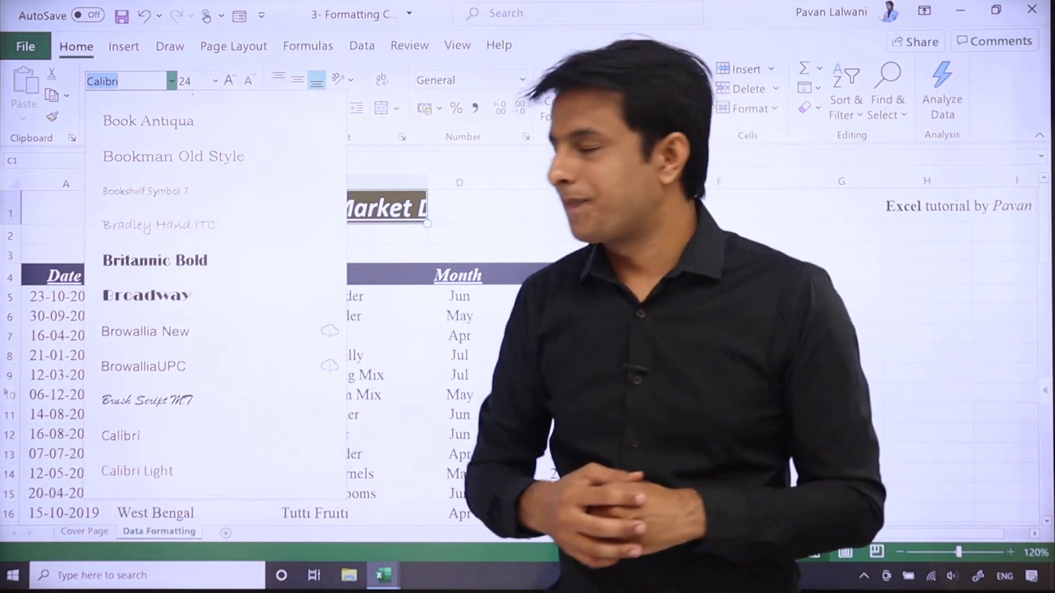
# Step: Set the Region, Product and Month entries in B5:D13 to Calibri Light
pyautogui.press('Escape')
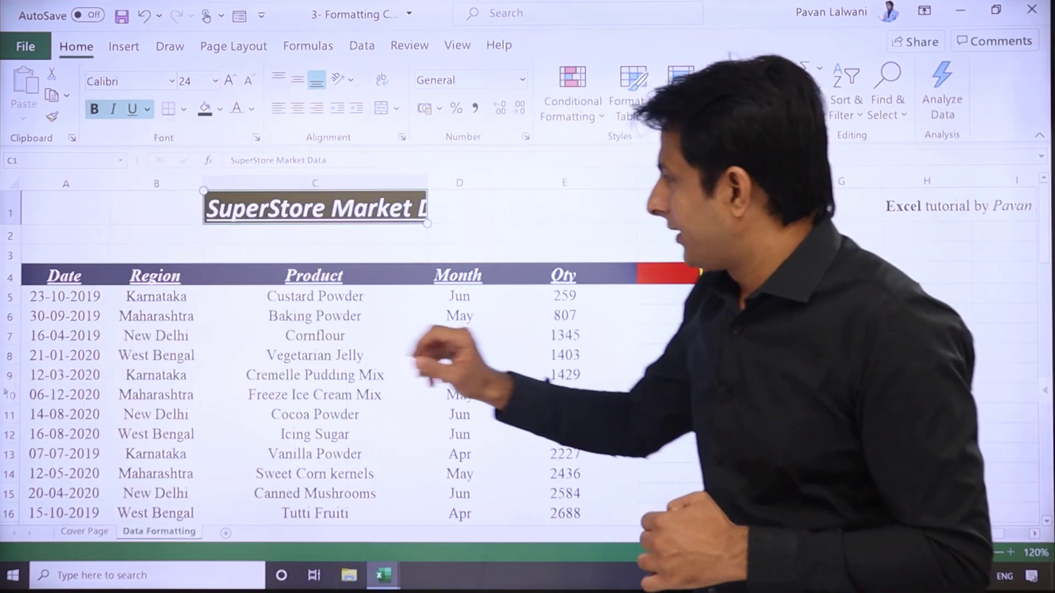
pyautogui.click(157, 296)
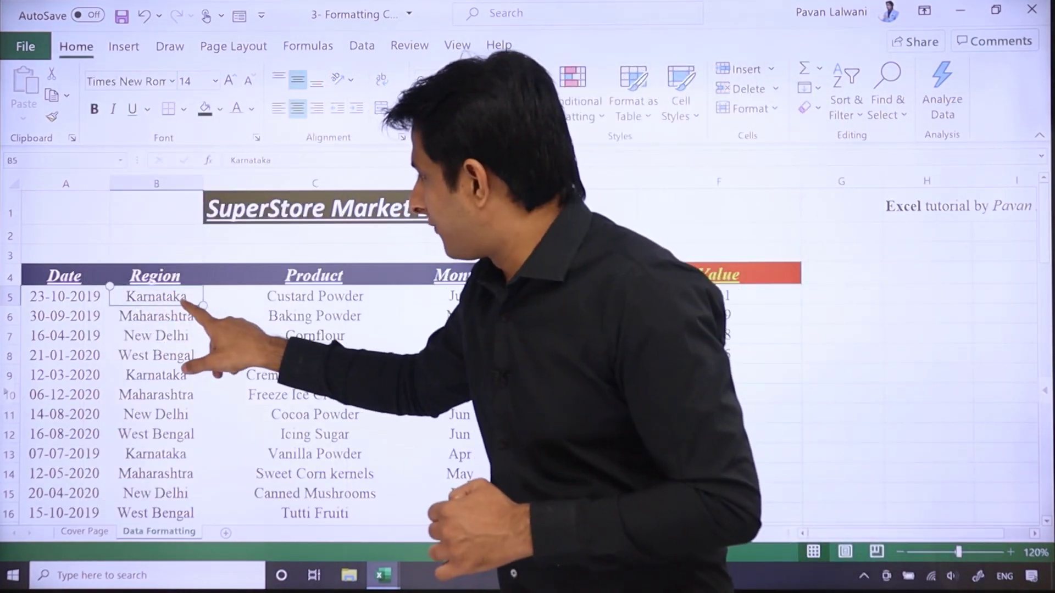
pyautogui.moveTo(156, 295); pyautogui.dragTo(460, 453)
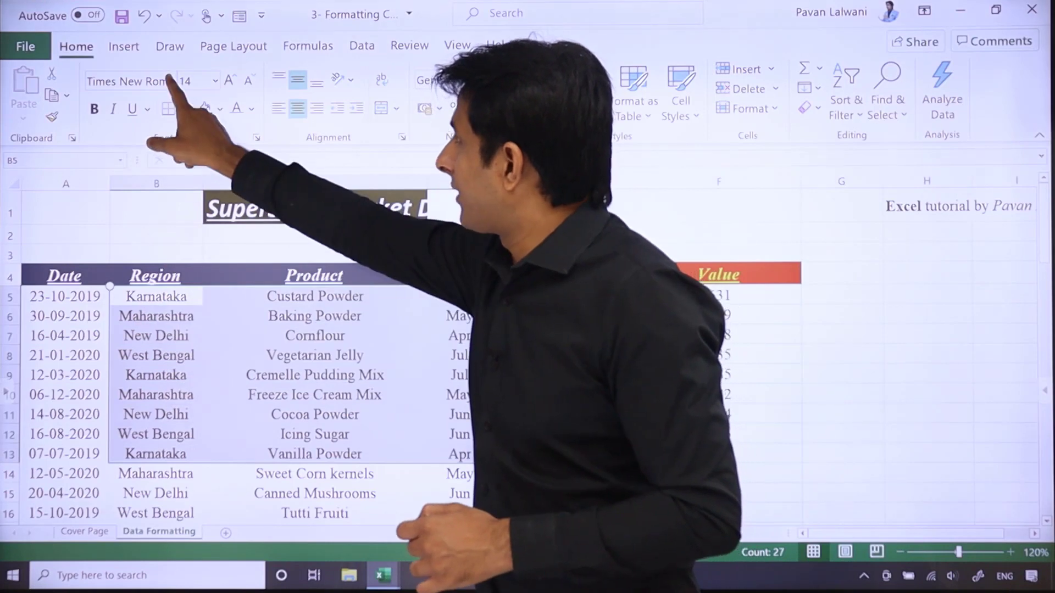
pyautogui.click(171, 81)
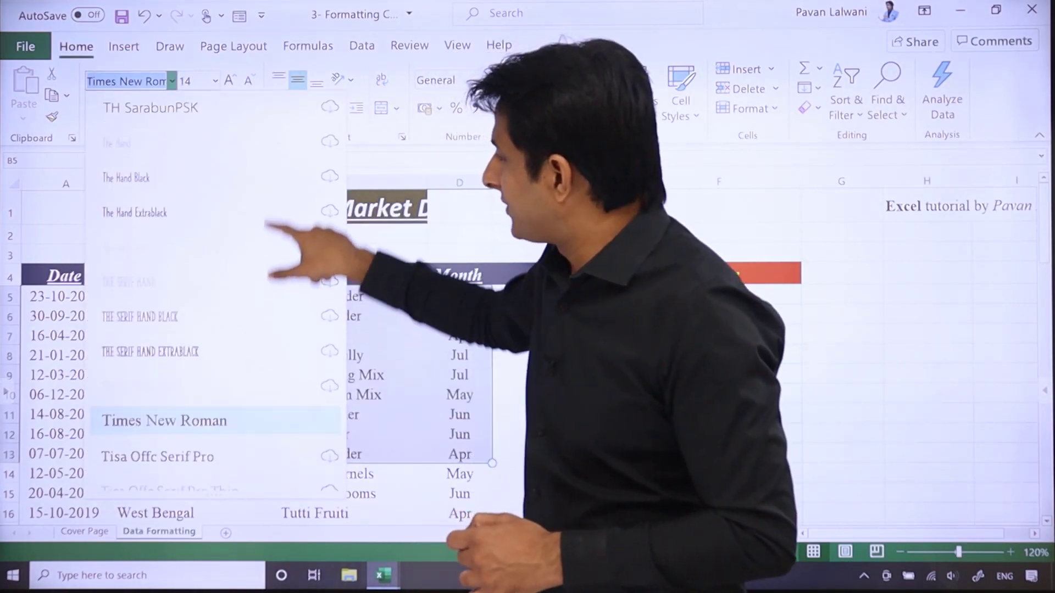
pyautogui.scroll(-3, 214, 330)
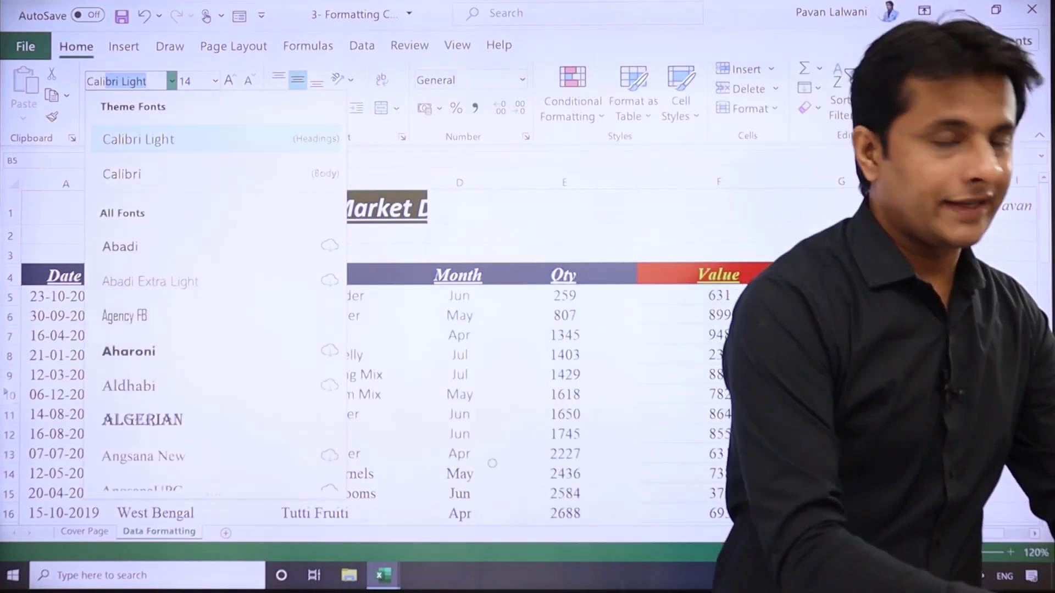
pyautogui.press('Return')
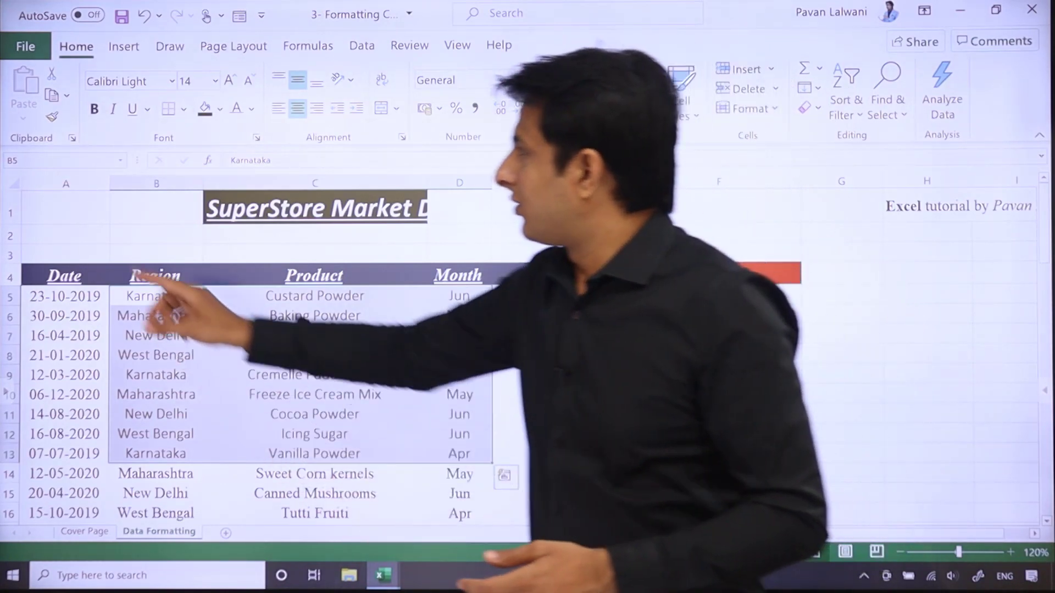
# Step: Select the entire sheet and apply Calibri Light via the Font Name box
pyautogui.click(12, 183)
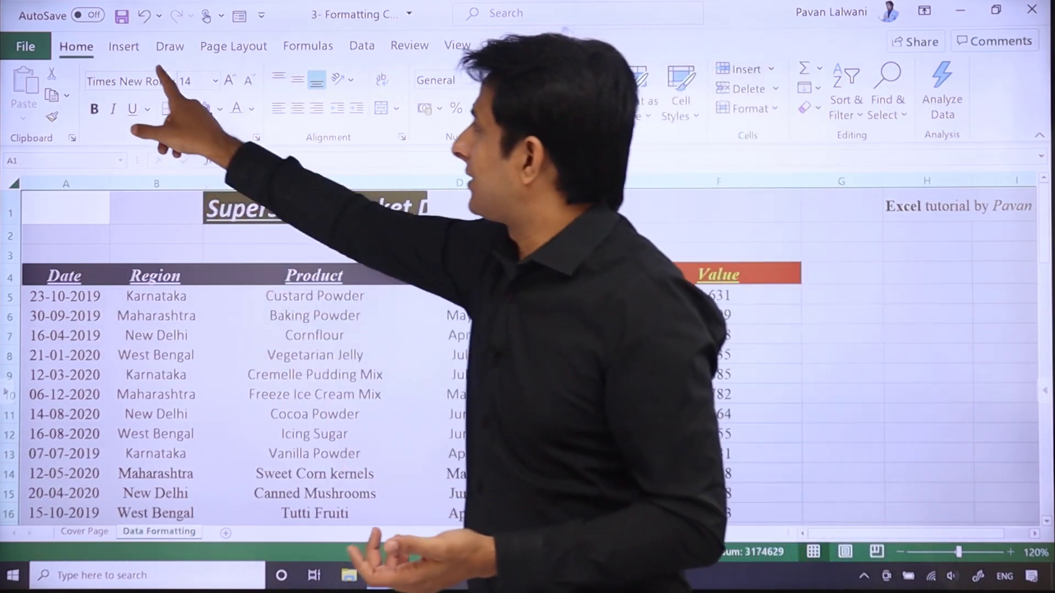
pyautogui.hotkey('alt', 'h')
pyautogui.press('f')
pyautogui.press('f')
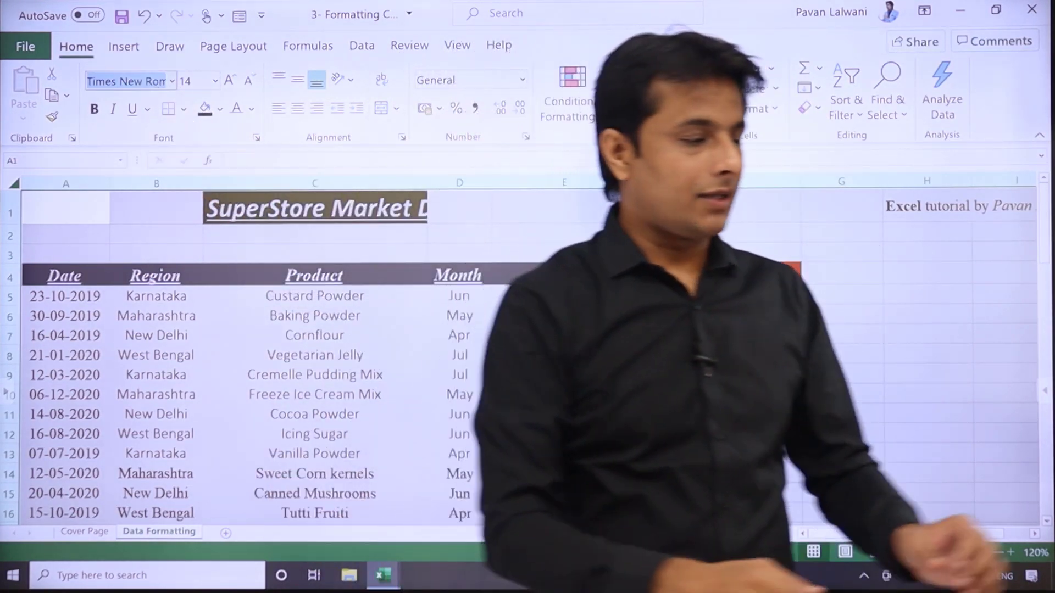
pyautogui.write('Calibri Light')
pyautogui.press('Return')
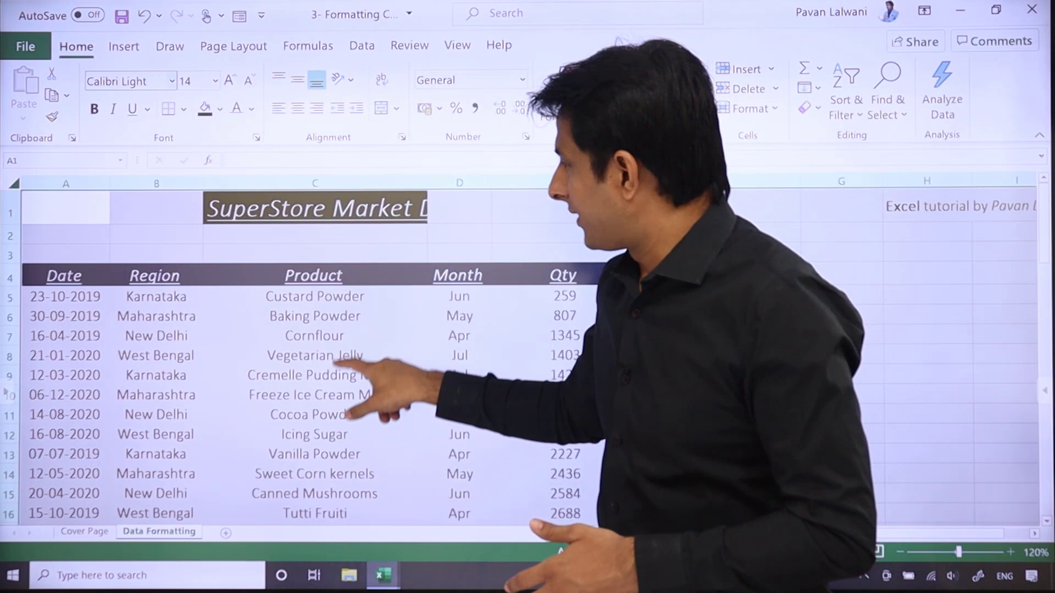
pyautogui.scroll(-1, 314, 370)
pyautogui.scroll(1, 313, 371)
# Step: Select the A4:F4 header row and open the Font Size list
pyautogui.click(156, 354)
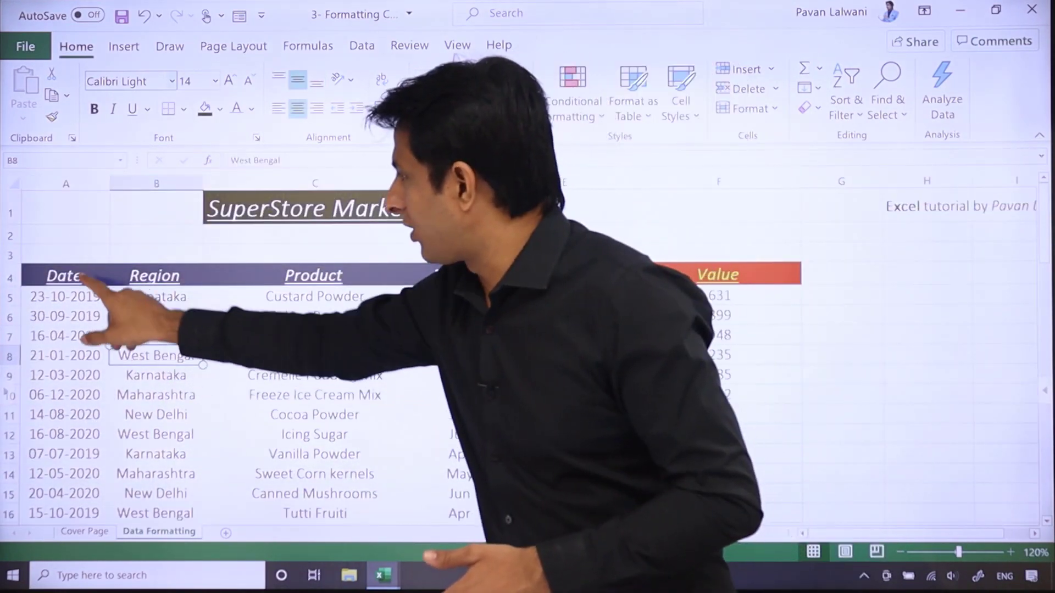
pyautogui.click(64, 275)
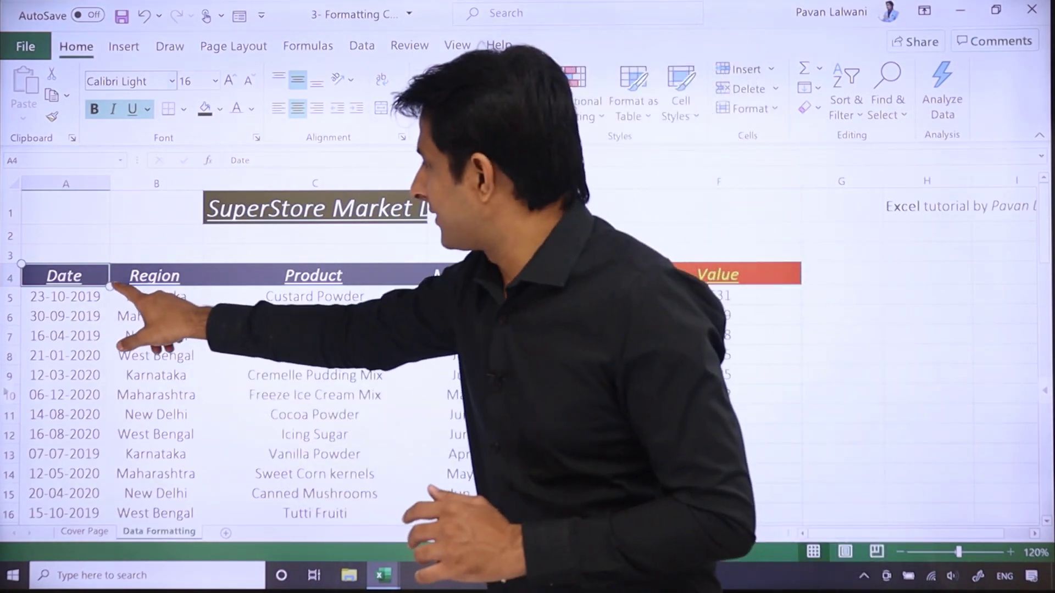
pyautogui.moveTo(64, 276); pyautogui.dragTo(788, 276)
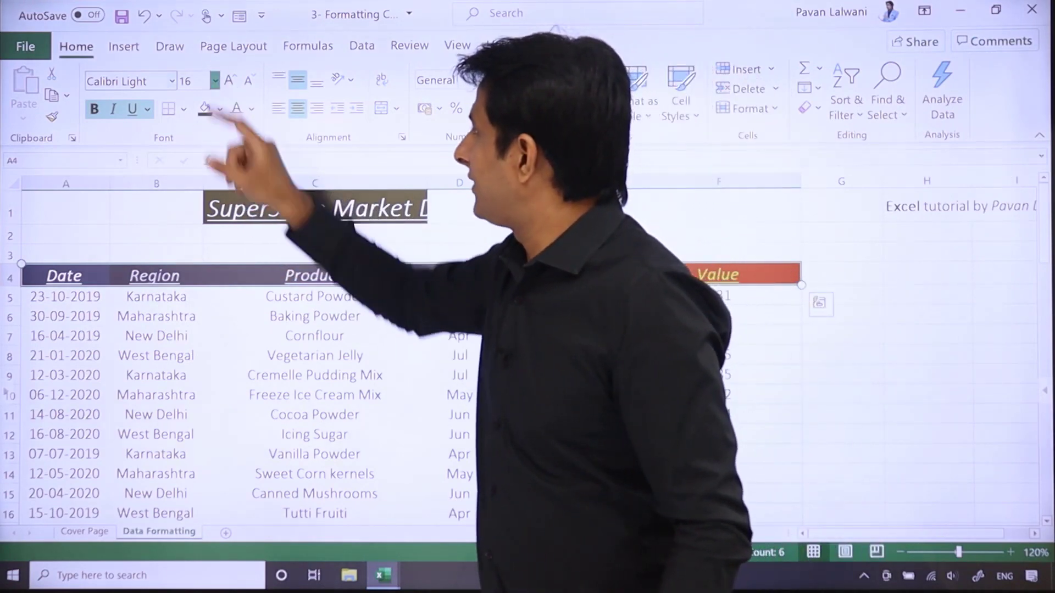
pyautogui.click(214, 81)
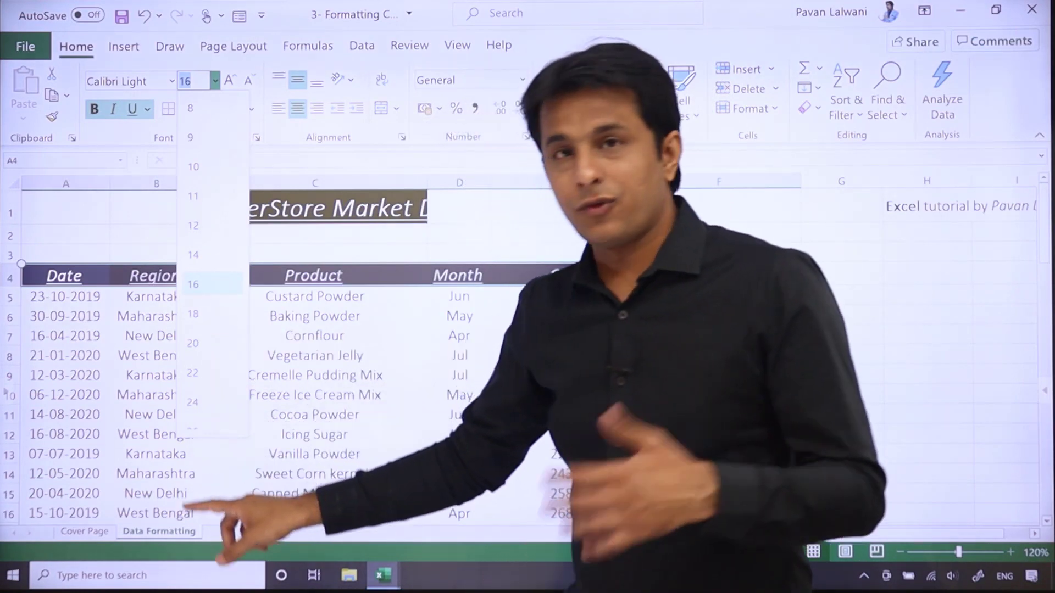
pyautogui.write('24')
# Step: Enlarge the Date-to-Value headers to size 24, then reduce them to 18
pyautogui.press('Return')
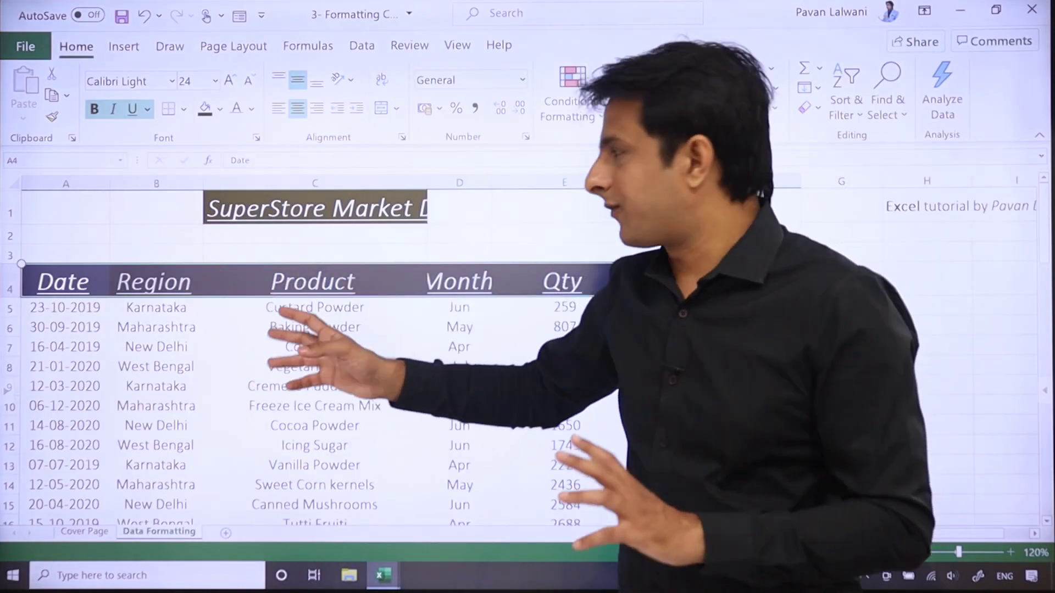
pyautogui.click(215, 79)
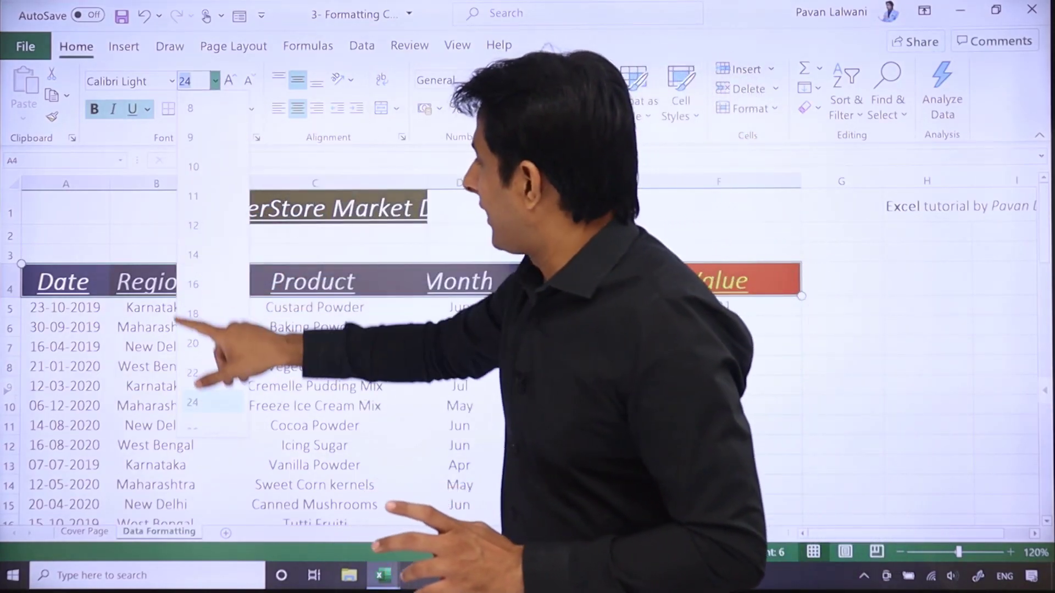
pyautogui.click(192, 313)
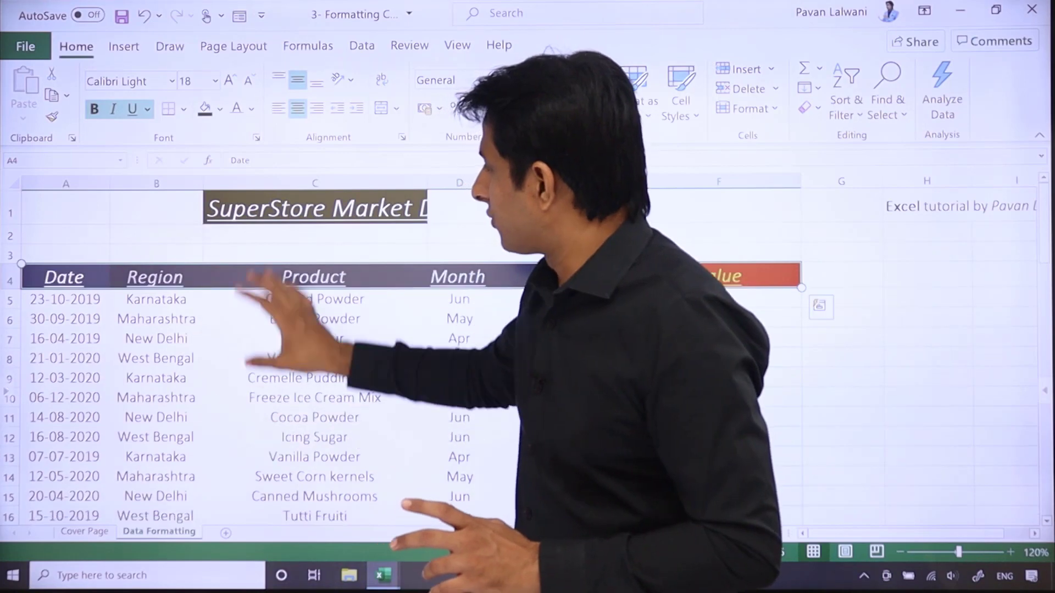